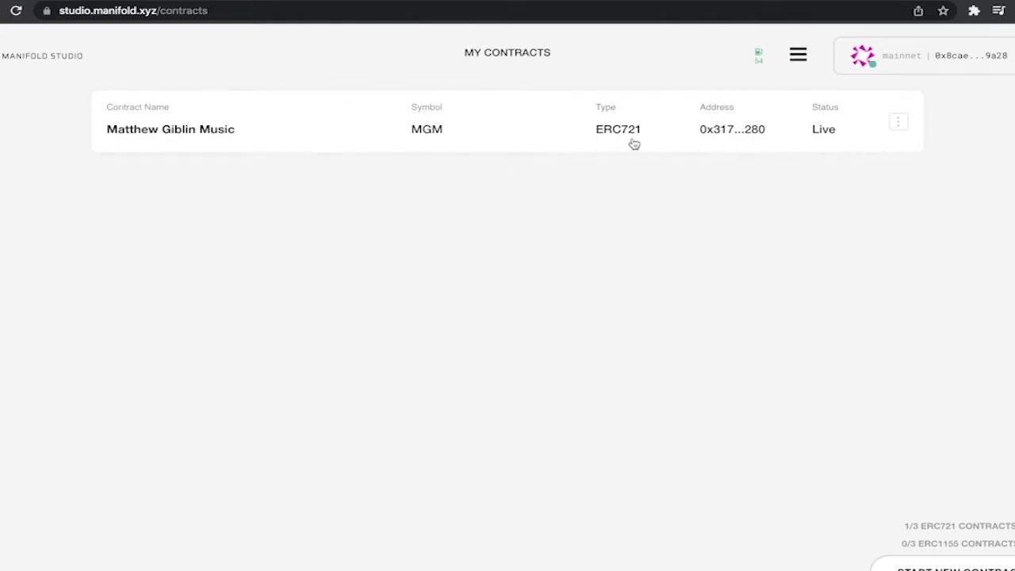
Open the contract's token list to see the minted Dark Side of the Pineapple card
{"action": "left_click", "coordinate": [904, 130]}
{"action": "left_click", "coordinate": [896, 141]}
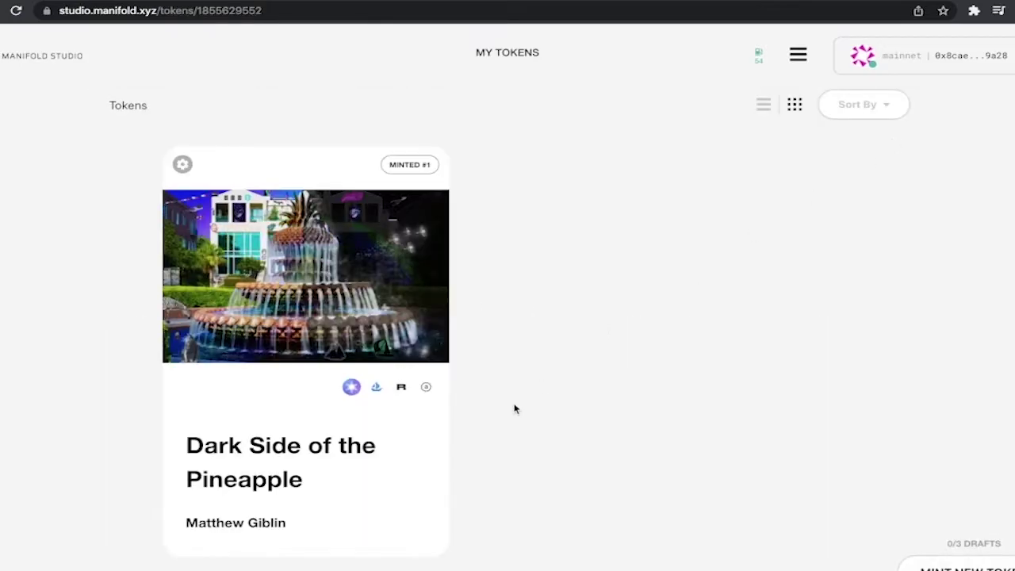
{"action": "scroll", "coordinate": [514, 408], "scroll_direction": "down", "scroll_amount": 1}
{"action": "scroll", "coordinate": [312, 244], "scroll_direction": "up", "scroll_amount": 1}
{"action": "scroll", "coordinate": [312, 244], "scroll_direction": "down", "scroll_amount": 1}
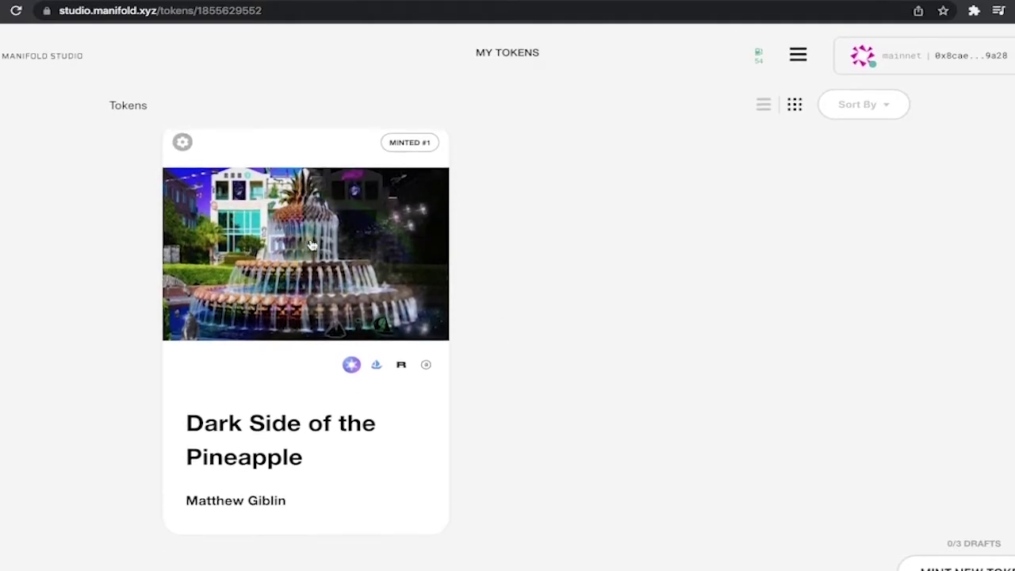
{"action": "scroll", "coordinate": [290, 410], "scroll_direction": "up", "scroll_amount": 1}
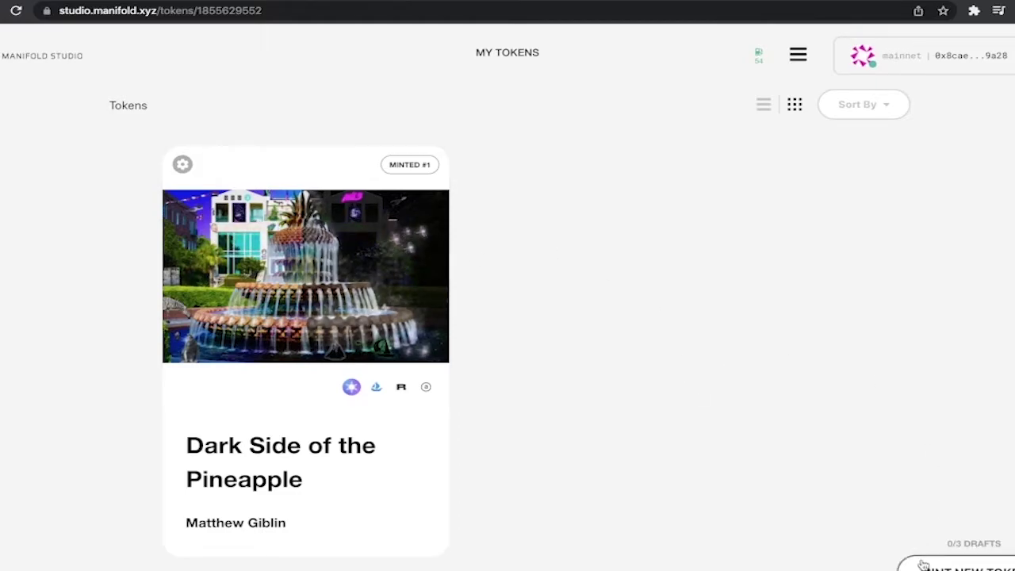
Start a new token draft and look over its blank Edit & Test Token form
{"action": "left_click", "coordinate": [959, 566]}
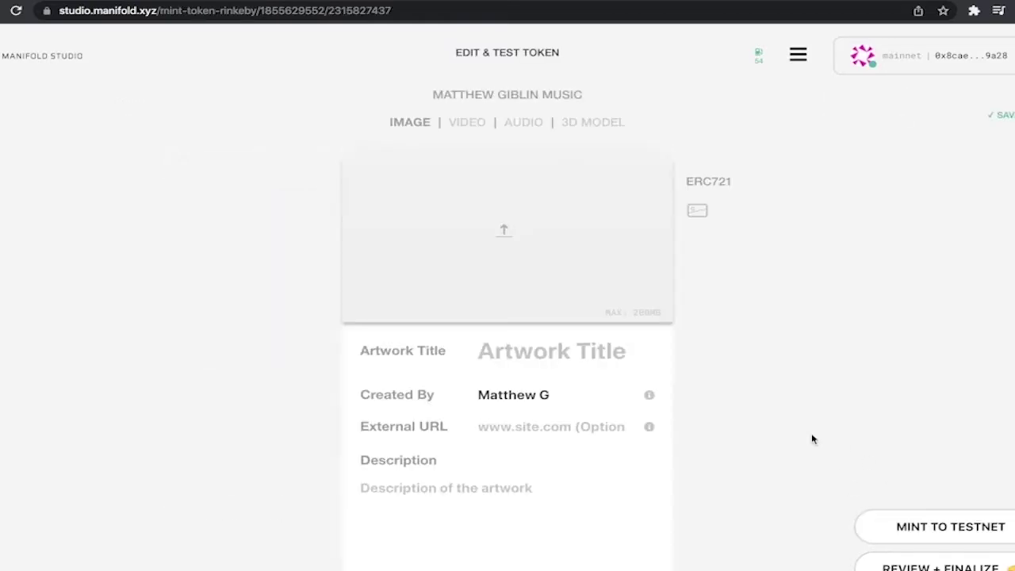
{"action": "scroll", "coordinate": [810, 434], "scroll_direction": "down", "scroll_amount": 1}
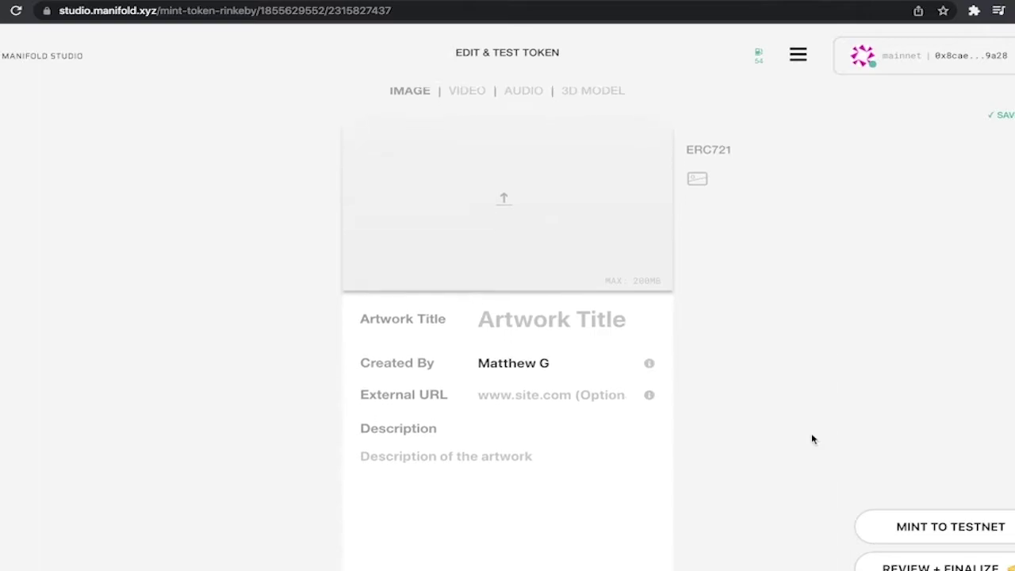
{"action": "scroll", "coordinate": [596, 317], "scroll_direction": "down", "scroll_amount": 1}
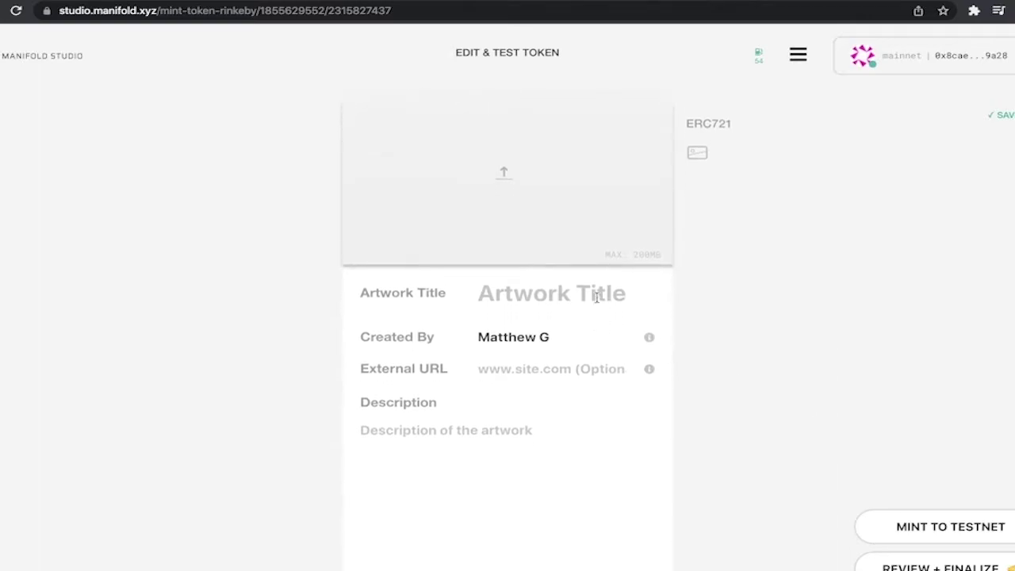
{"action": "scroll", "coordinate": [562, 360], "scroll_direction": "down", "scroll_amount": 2}
{"action": "scroll", "coordinate": [552, 335], "scroll_direction": "down", "scroll_amount": 3}
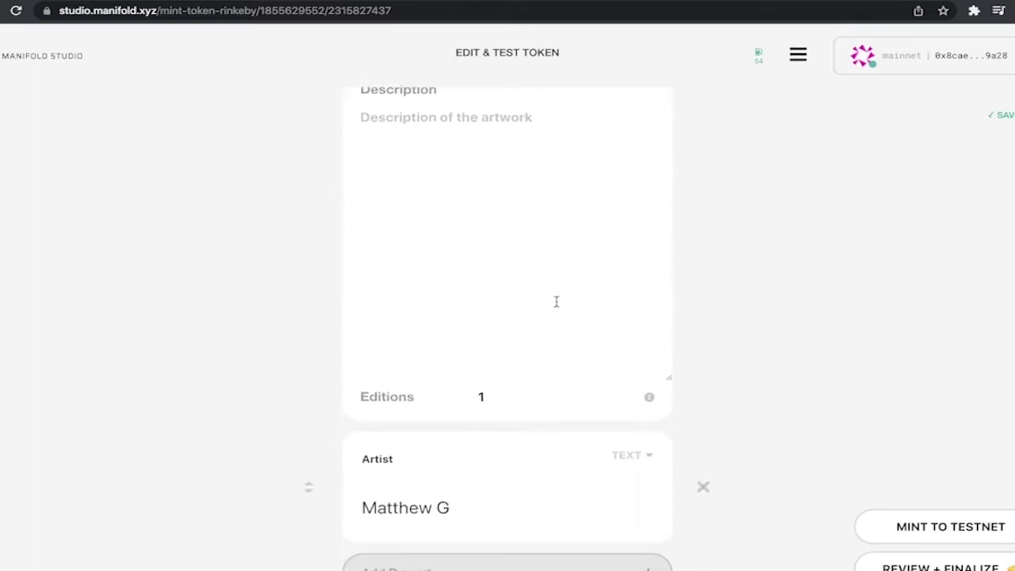
{"action": "scroll", "coordinate": [525, 503], "scroll_direction": "up", "scroll_amount": 6}
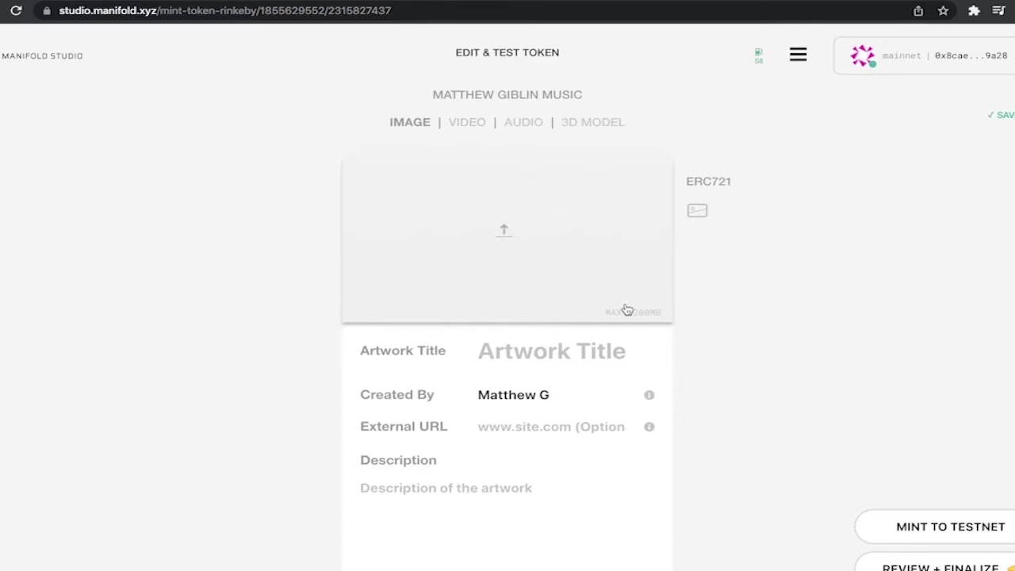
{"action": "scroll", "coordinate": [642, 305], "scroll_direction": "down", "scroll_amount": 5}
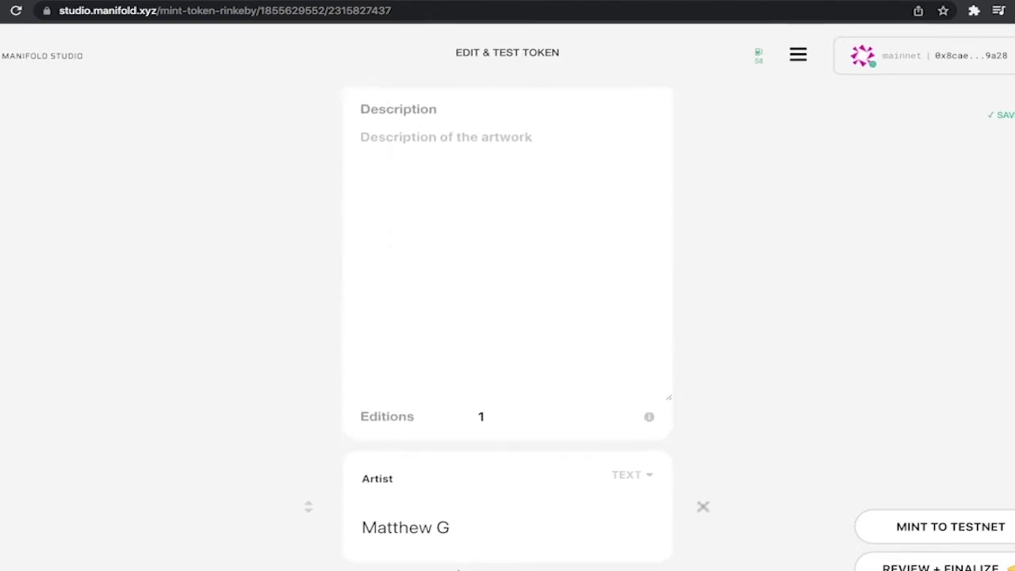
{"action": "scroll", "coordinate": [458, 568], "scroll_direction": "down", "scroll_amount": 1}
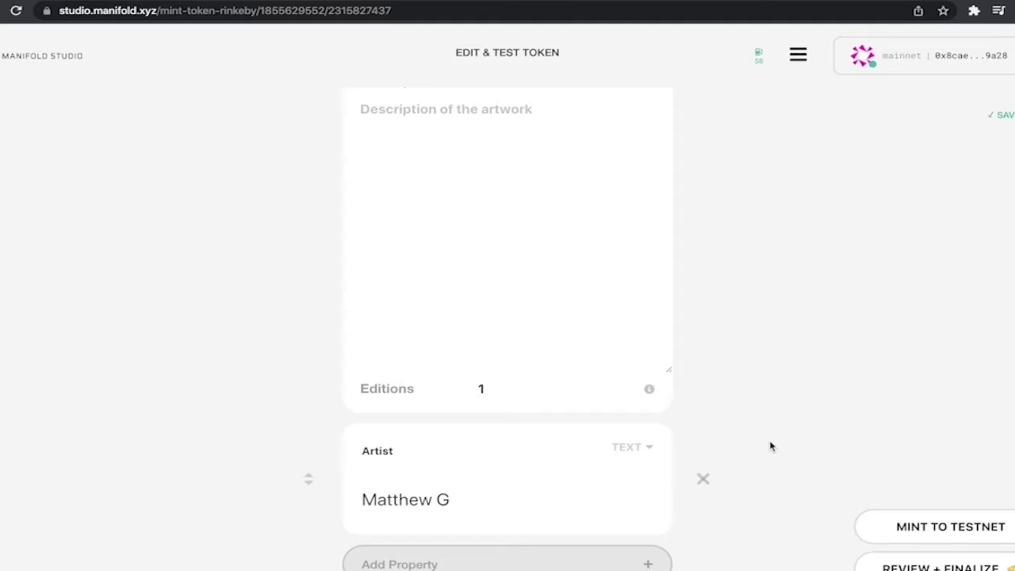
{"action": "scroll", "coordinate": [769, 446], "scroll_direction": "up", "scroll_amount": 3}
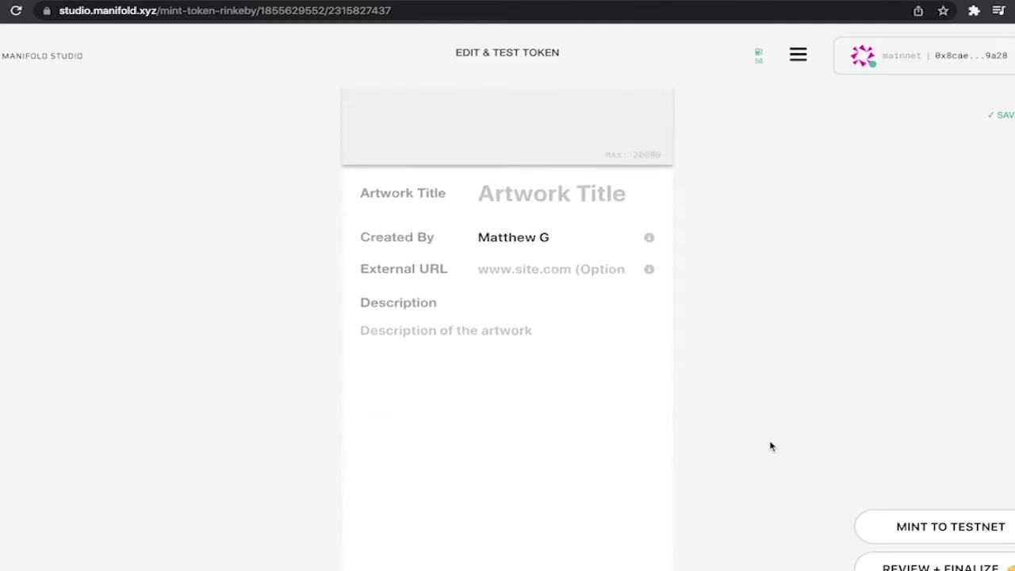
{"action": "scroll", "coordinate": [770, 446], "scroll_direction": "up", "scroll_amount": 2}
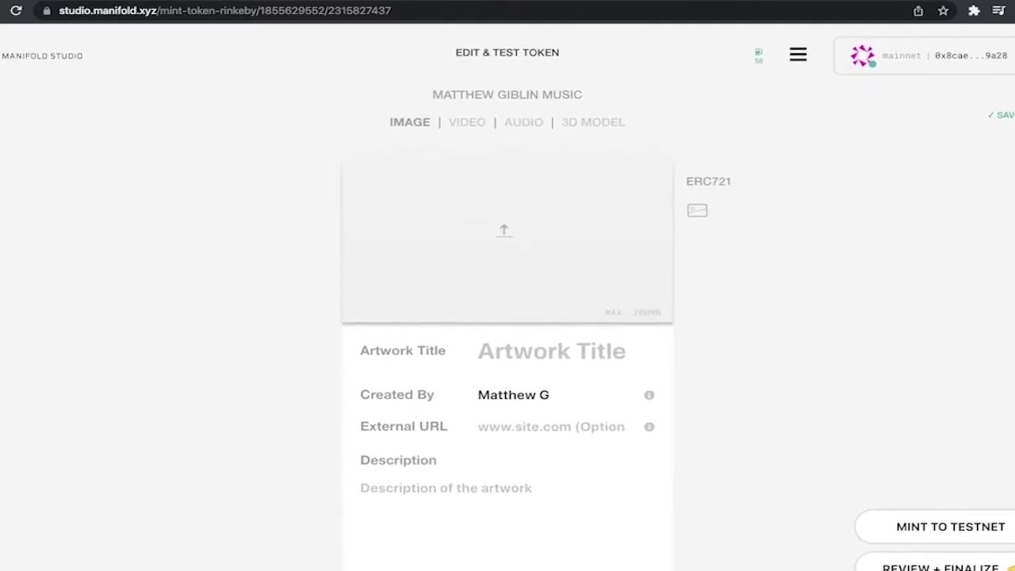
Return to the token list and open Dark Side of the Pineapple's edit page to review it
{"action": "key", "text": "alt+Left"}
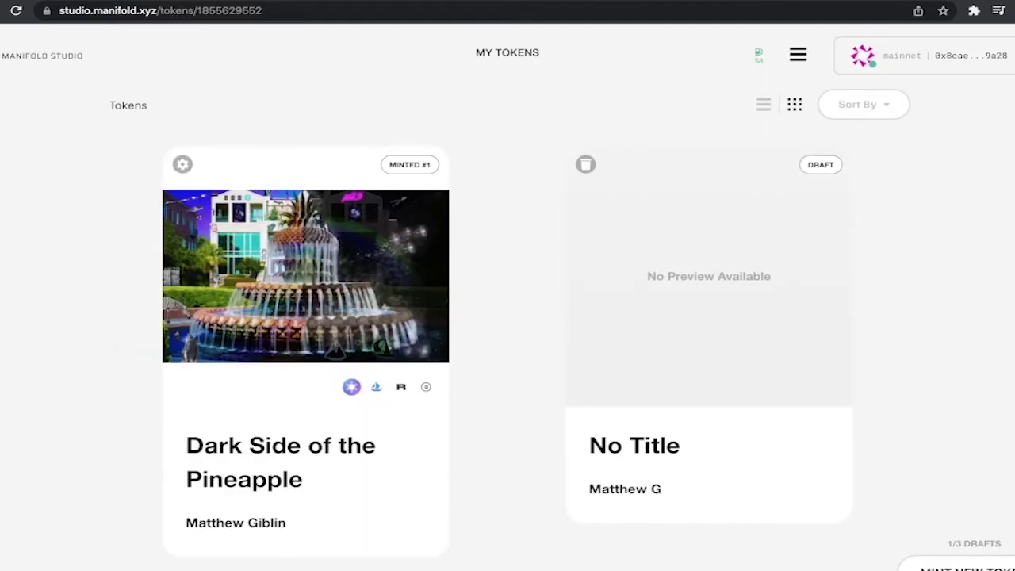
{"action": "left_click", "coordinate": [269, 424]}
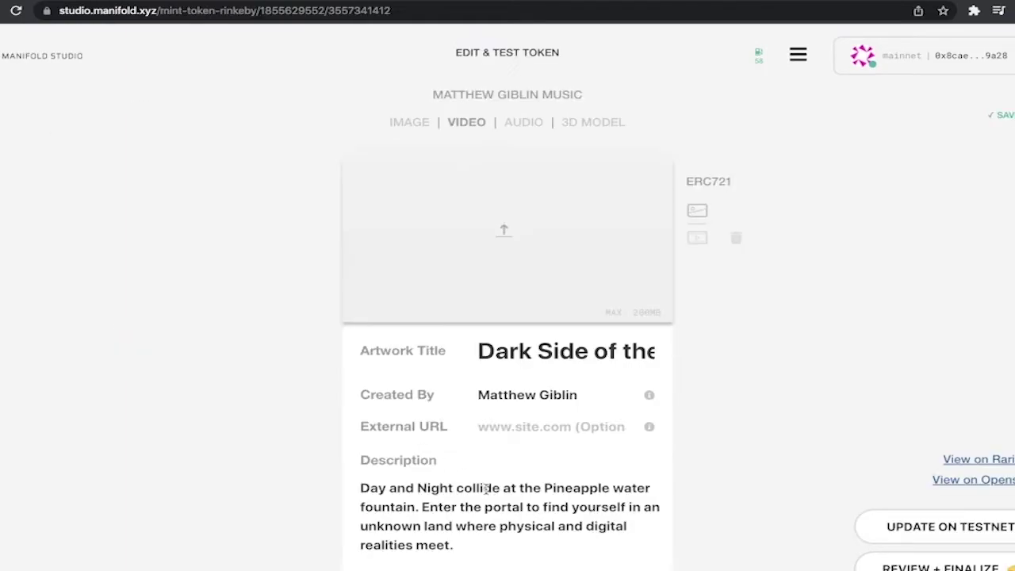
{"action": "scroll", "coordinate": [553, 432], "scroll_direction": "down", "scroll_amount": 1}
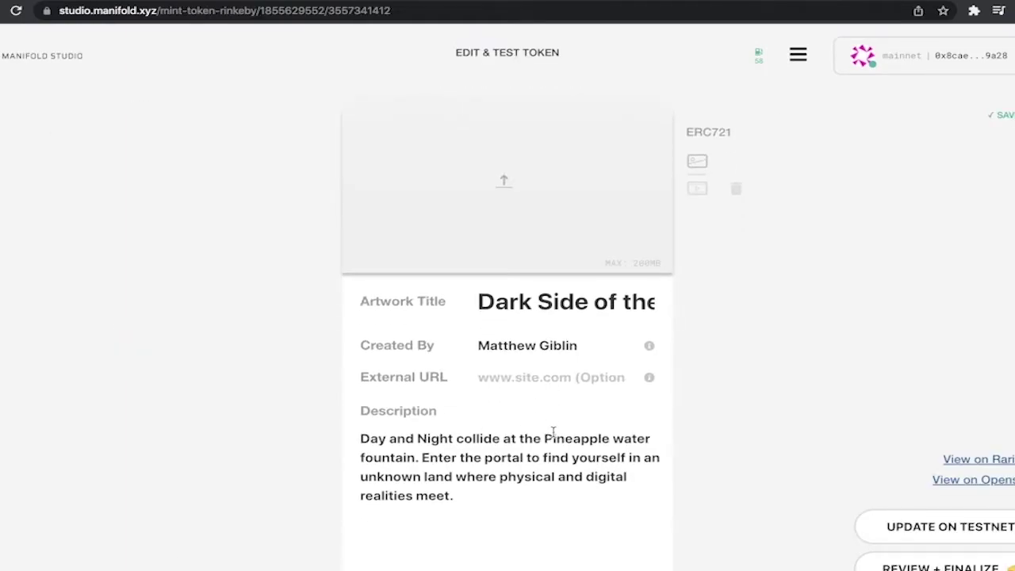
{"action": "scroll", "coordinate": [552, 432], "scroll_direction": "down", "scroll_amount": 1}
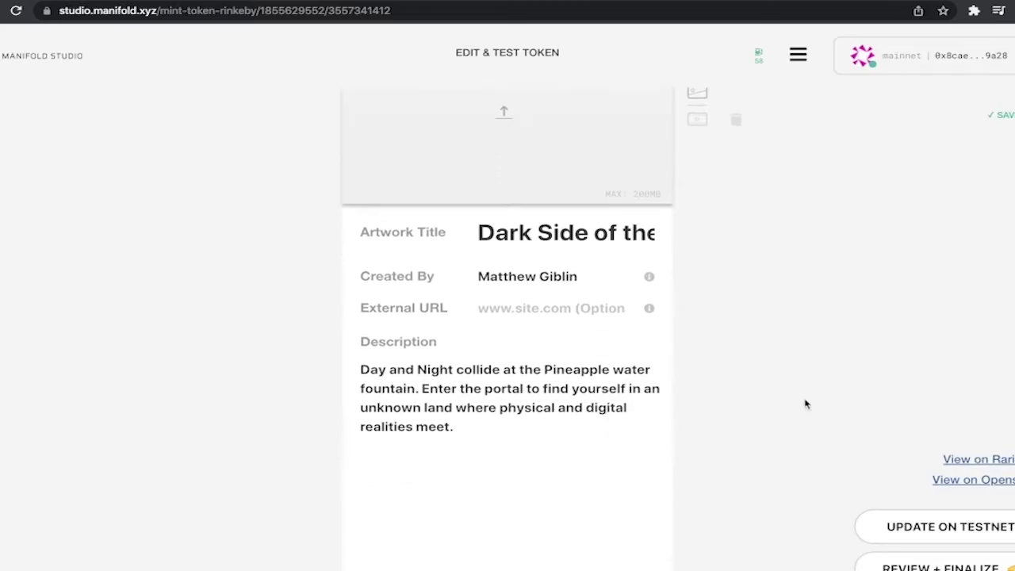
{"action": "scroll", "coordinate": [872, 444], "scroll_direction": "up", "scroll_amount": 2}
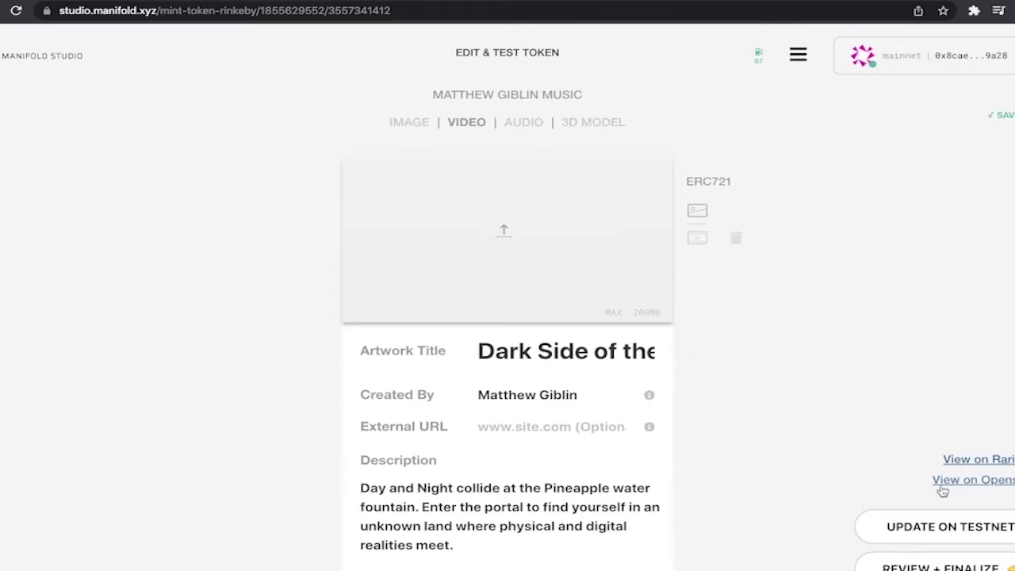
View the token on OpenSea Testnets, expanding its Properties traits and Item Activity
{"action": "left_click", "coordinate": [950, 481]}
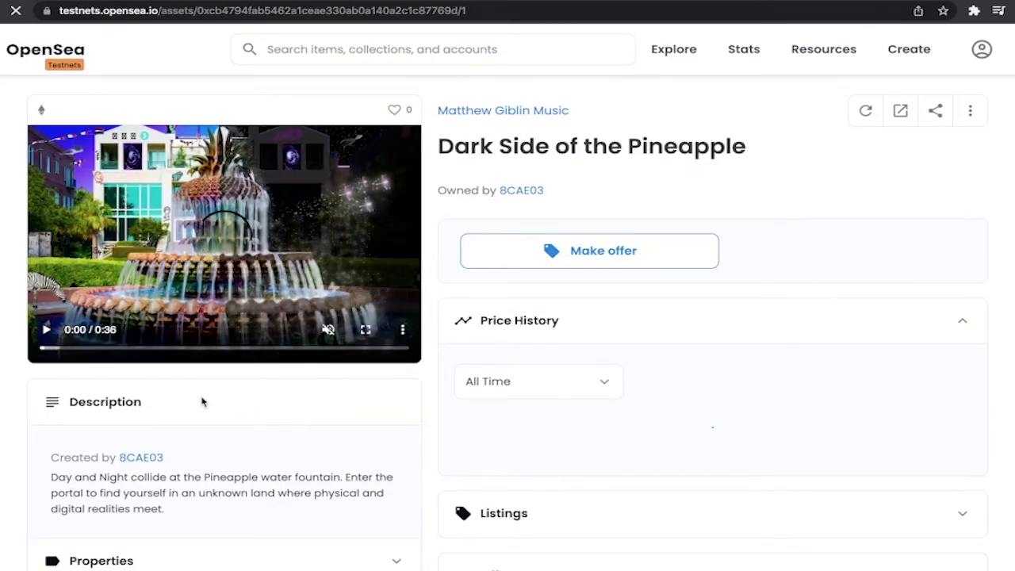
{"action": "scroll", "coordinate": [202, 411], "scroll_direction": "down", "scroll_amount": 3}
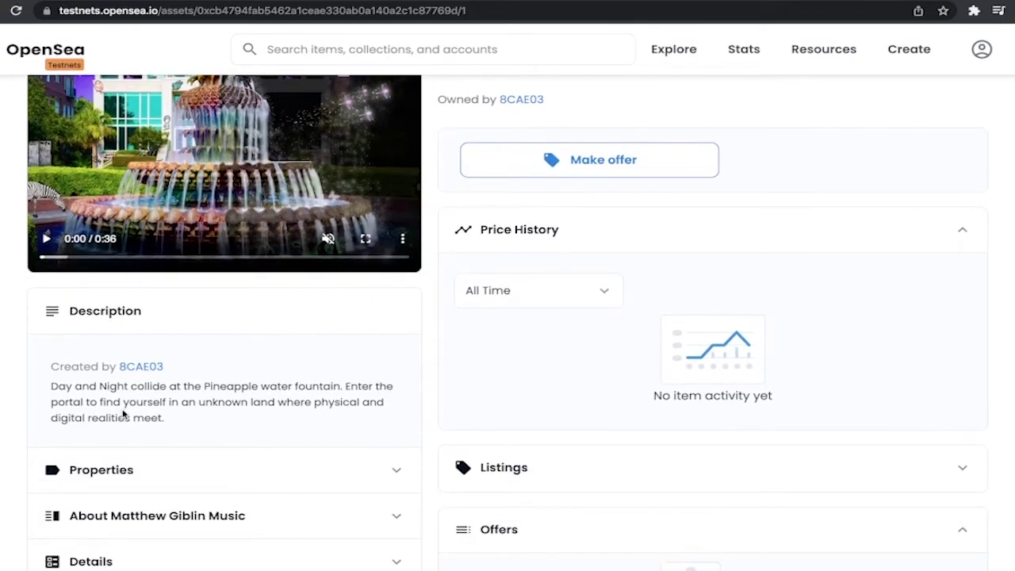
{"action": "scroll", "coordinate": [122, 406], "scroll_direction": "down", "scroll_amount": 2}
{"action": "left_click", "coordinate": [178, 354]}
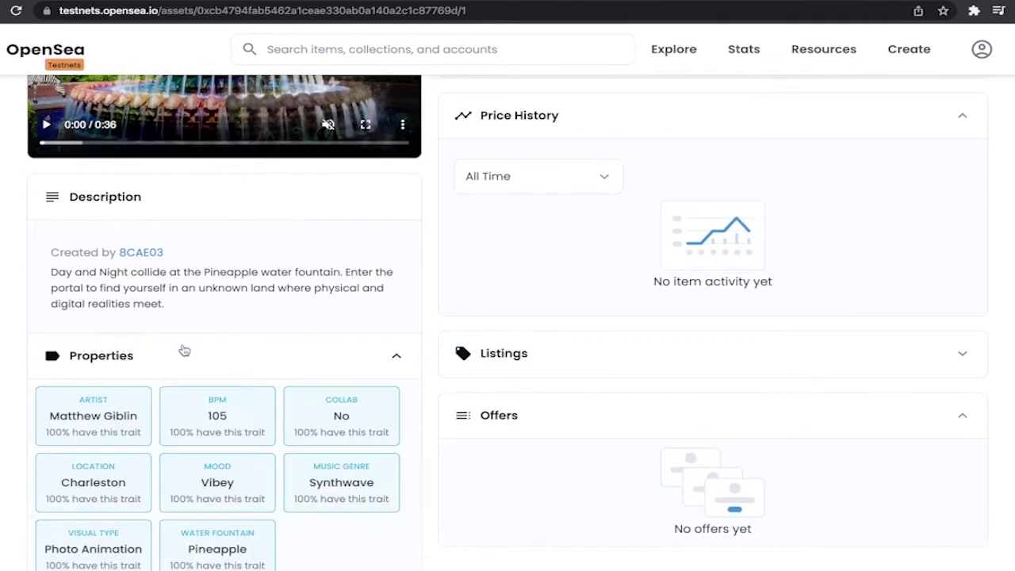
{"action": "scroll", "coordinate": [190, 341], "scroll_direction": "down", "scroll_amount": 5}
{"action": "scroll", "coordinate": [310, 335], "scroll_direction": "down", "scroll_amount": 3}
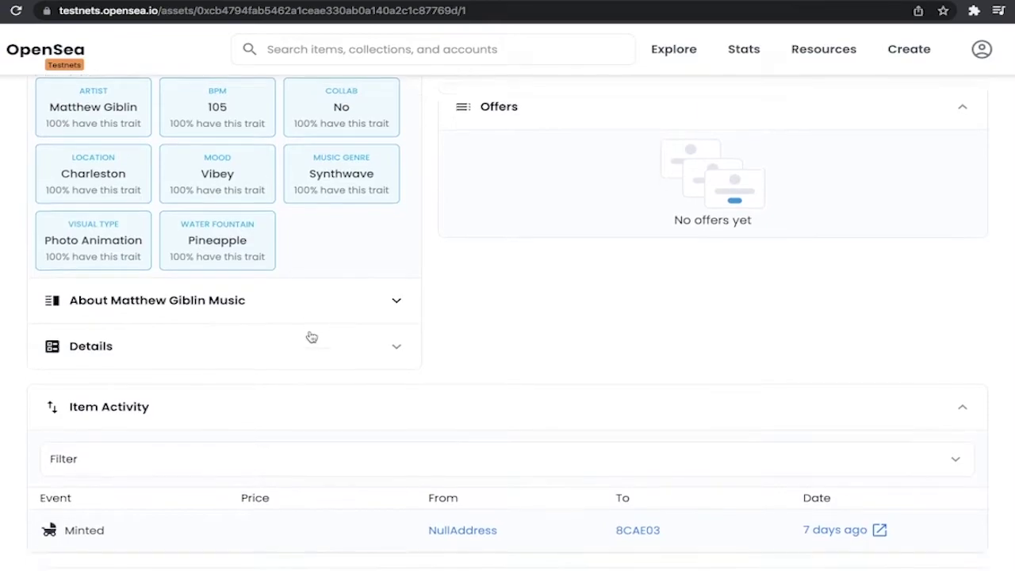
{"action": "scroll", "coordinate": [310, 335], "scroll_direction": "up", "scroll_amount": 7}
{"action": "scroll", "coordinate": [310, 335], "scroll_direction": "up", "scroll_amount": 3}
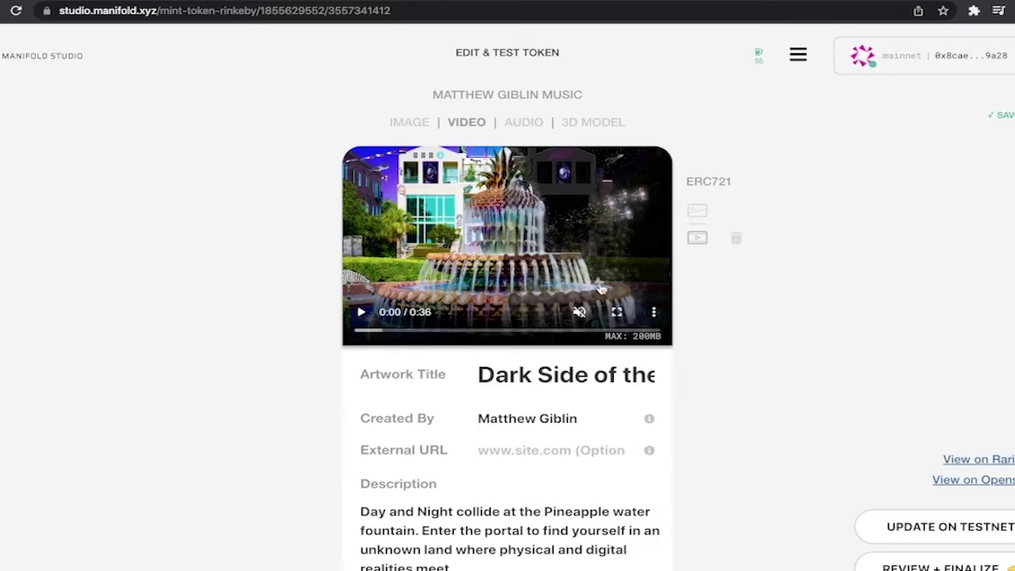
Review the pineapple token's description and properties on the Manifold Edit & Test Token form
{"action": "scroll", "coordinate": [600, 287], "scroll_direction": "down", "scroll_amount": 2}
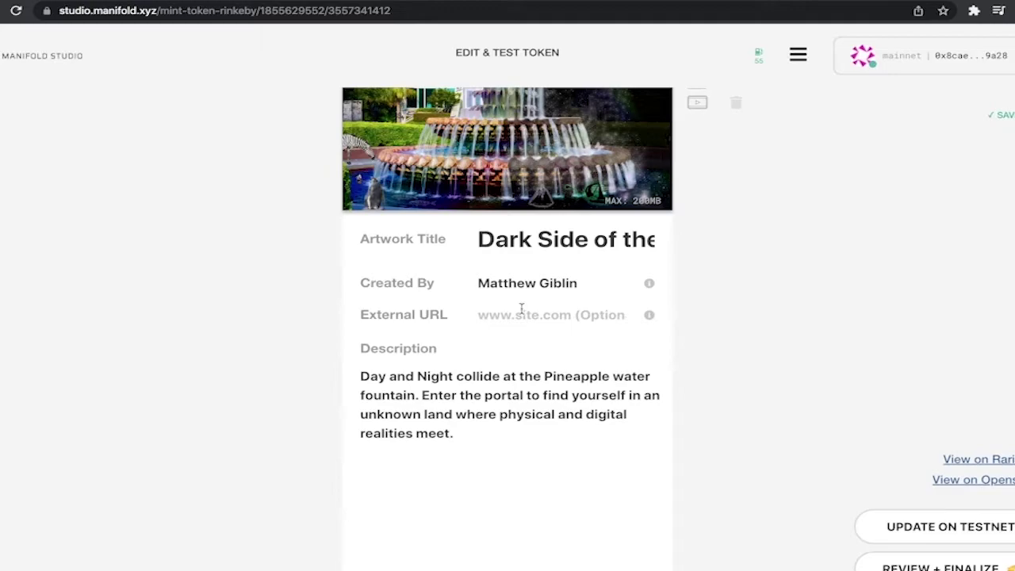
{"action": "scroll", "coordinate": [499, 305], "scroll_direction": "down", "scroll_amount": 1}
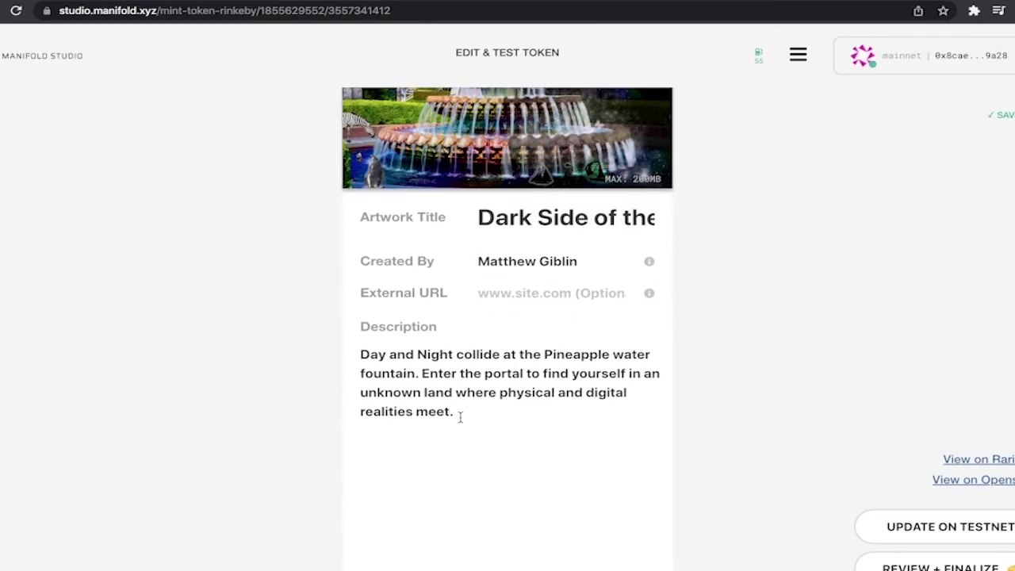
{"action": "scroll", "coordinate": [457, 418], "scroll_direction": "down", "scroll_amount": 1}
{"action": "scroll", "coordinate": [449, 324], "scroll_direction": "down", "scroll_amount": 5}
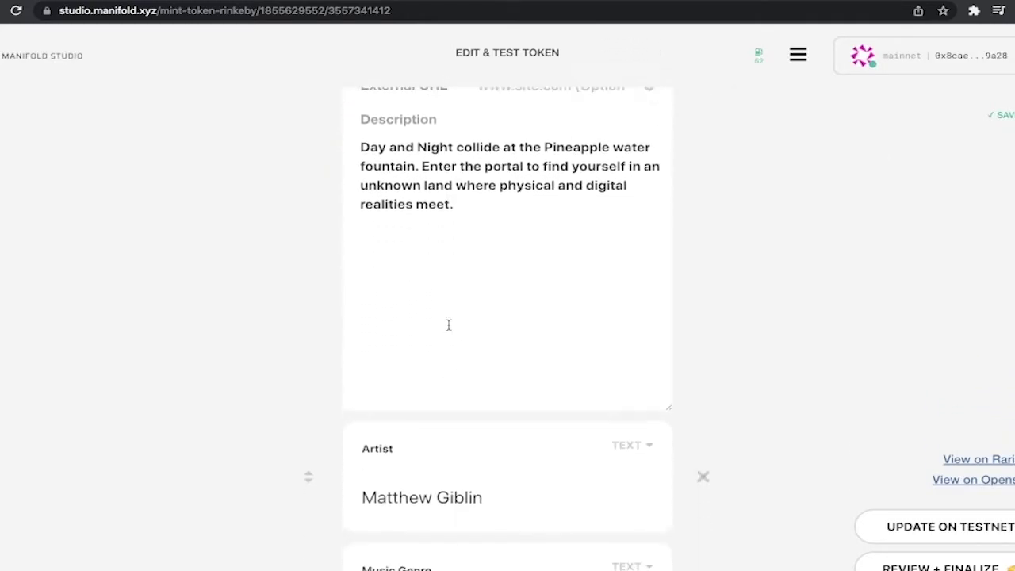
{"action": "scroll", "coordinate": [423, 289], "scroll_direction": "down", "scroll_amount": 3}
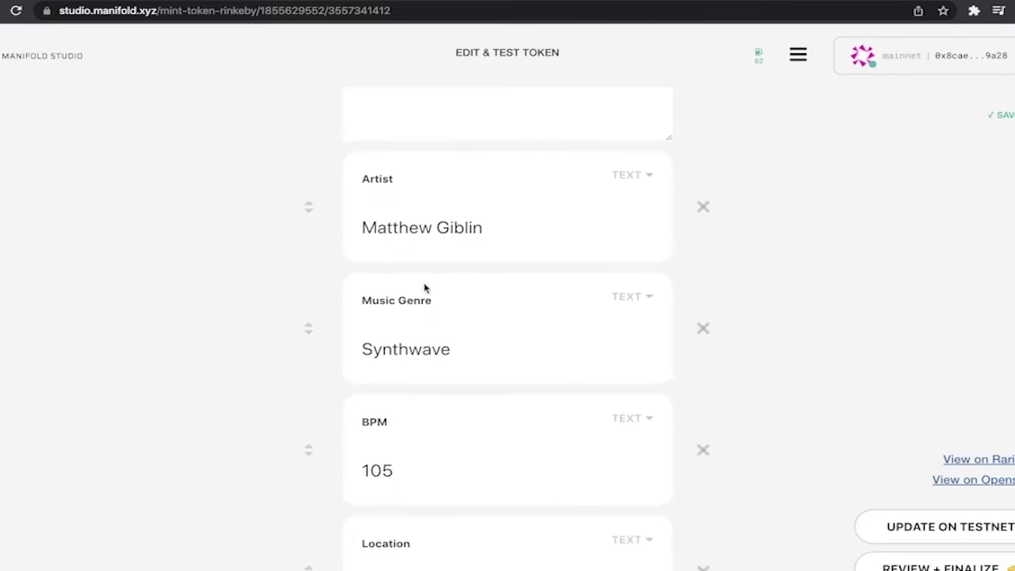
{"action": "scroll", "coordinate": [409, 348], "scroll_direction": "down", "scroll_amount": 3}
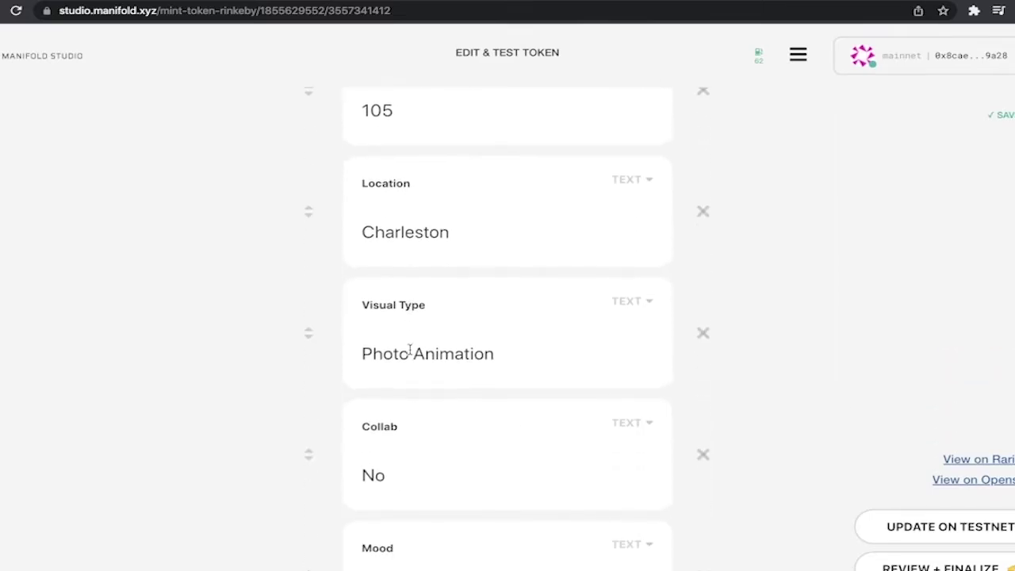
{"action": "scroll", "coordinate": [410, 349], "scroll_direction": "down", "scroll_amount": 3}
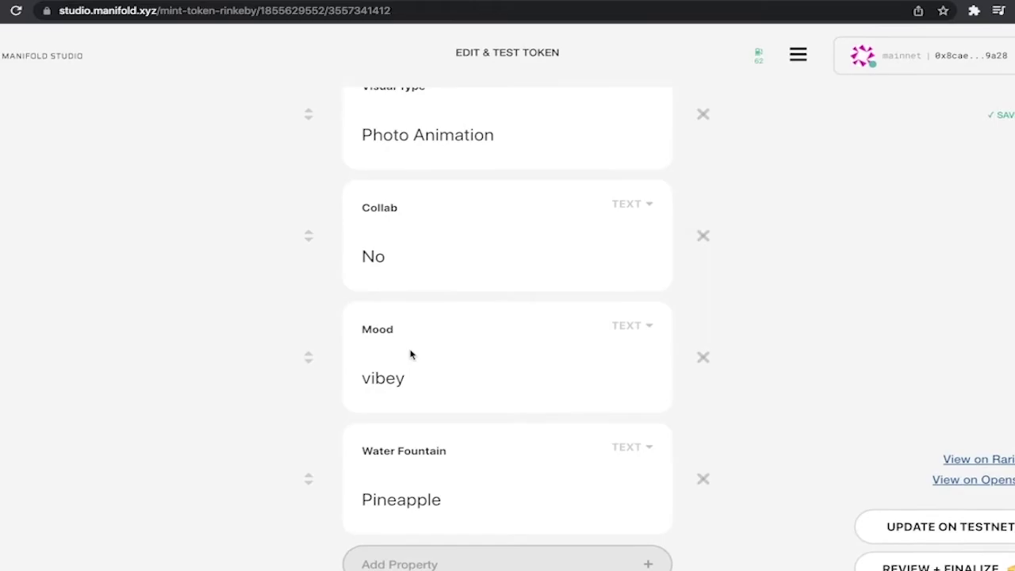
{"action": "scroll", "coordinate": [410, 349], "scroll_direction": "up", "scroll_amount": 8}
{"action": "scroll", "coordinate": [699, 288], "scroll_direction": "up", "scroll_amount": 10}
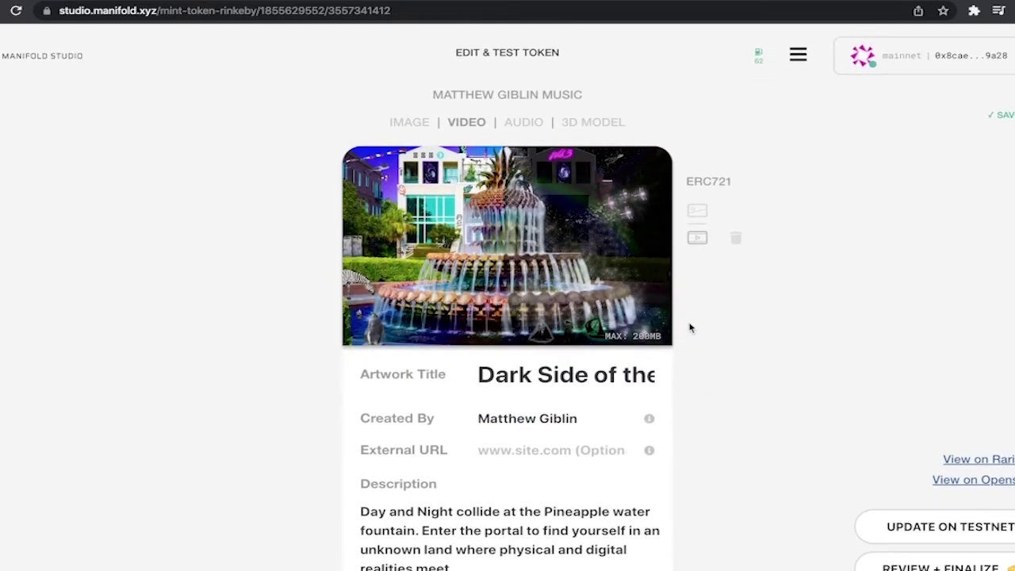
{"action": "scroll", "coordinate": [690, 328], "scroll_direction": "down", "scroll_amount": 9}
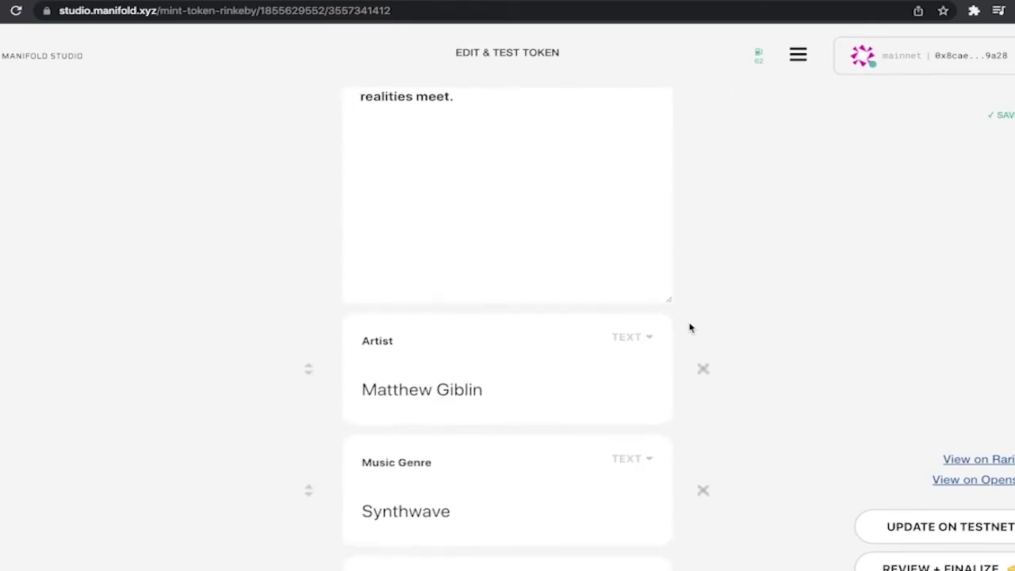
{"action": "scroll", "coordinate": [689, 327], "scroll_direction": "down", "scroll_amount": 4}
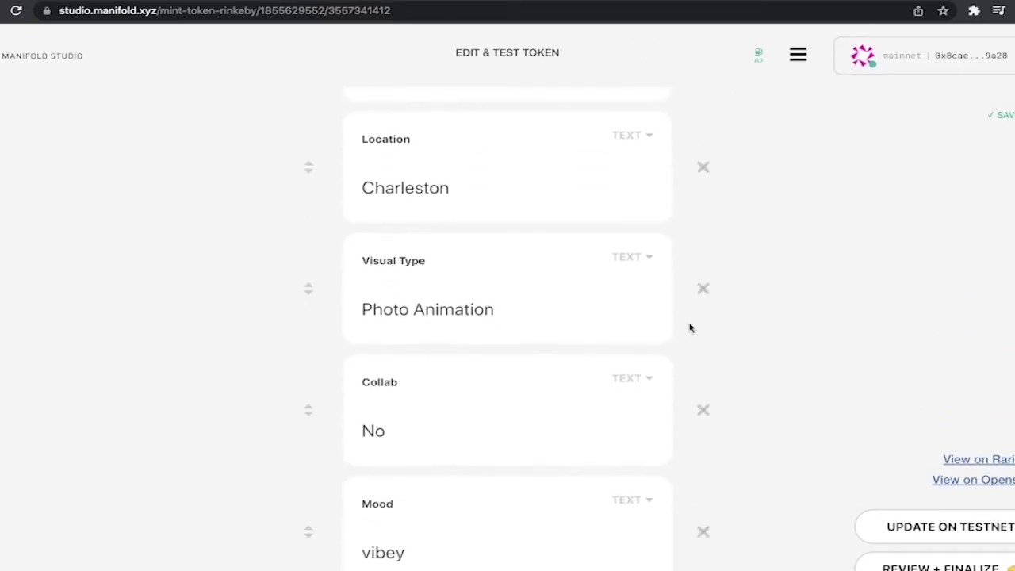
{"action": "scroll", "coordinate": [688, 327], "scroll_direction": "up", "scroll_amount": 13}
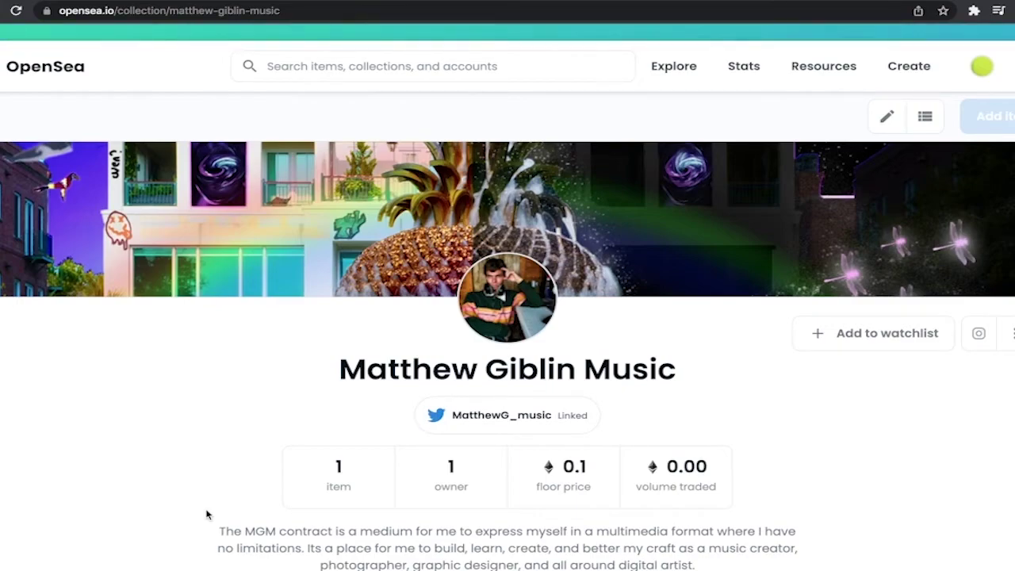
Scroll the Matthew Giblin Music collection page to its single item and back to the top
{"action": "scroll", "coordinate": [267, 510], "scroll_direction": "down", "scroll_amount": 2}
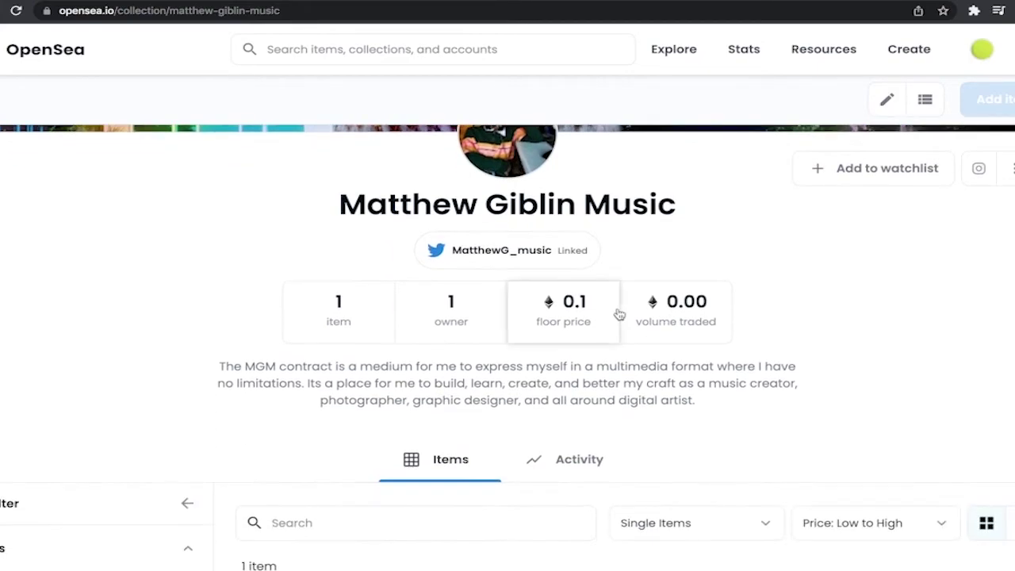
{"action": "scroll", "coordinate": [813, 498], "scroll_direction": "up", "scroll_amount": 1}
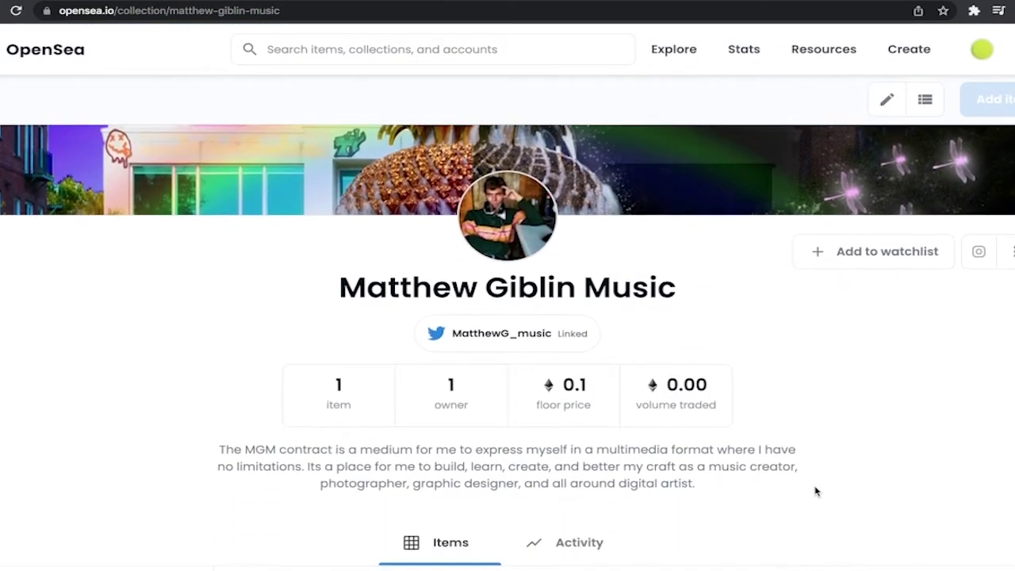
{"action": "scroll", "coordinate": [816, 498], "scroll_direction": "up", "scroll_amount": 2}
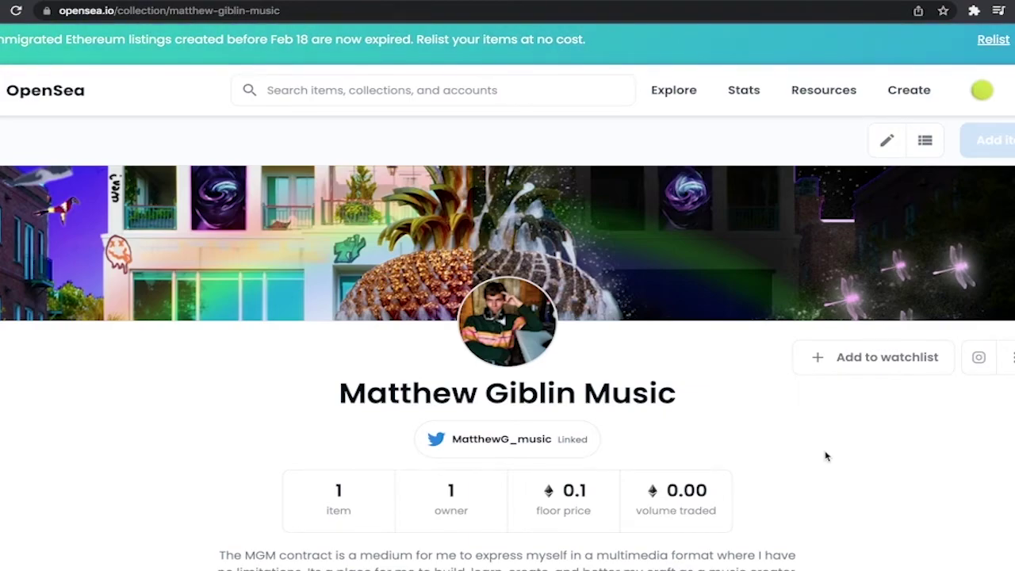
{"action": "scroll", "coordinate": [824, 456], "scroll_direction": "down", "scroll_amount": 7}
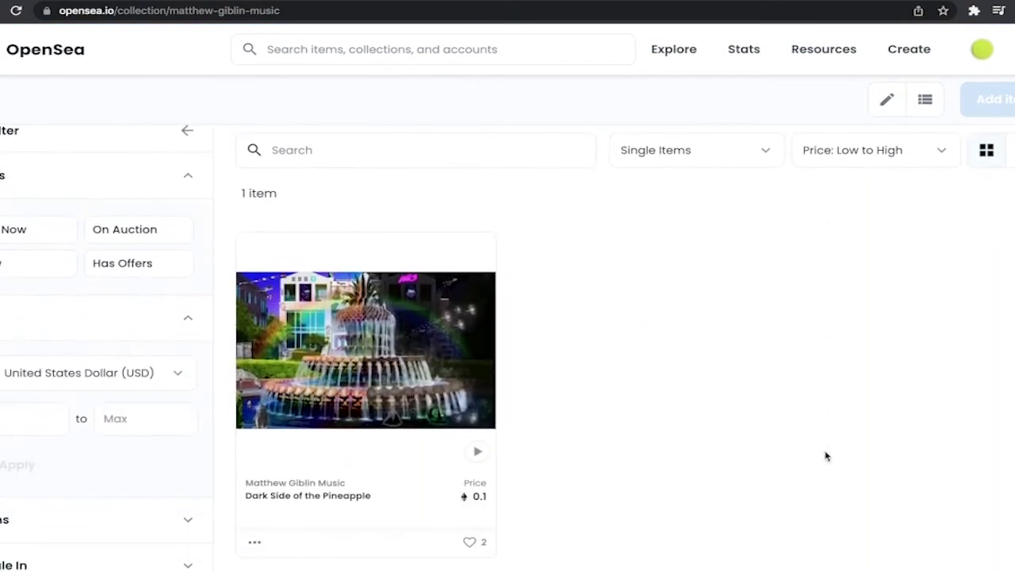
{"action": "scroll", "coordinate": [824, 456], "scroll_direction": "up", "scroll_amount": 6}
{"action": "scroll", "coordinate": [825, 455], "scroll_direction": "up", "scroll_amount": 1}
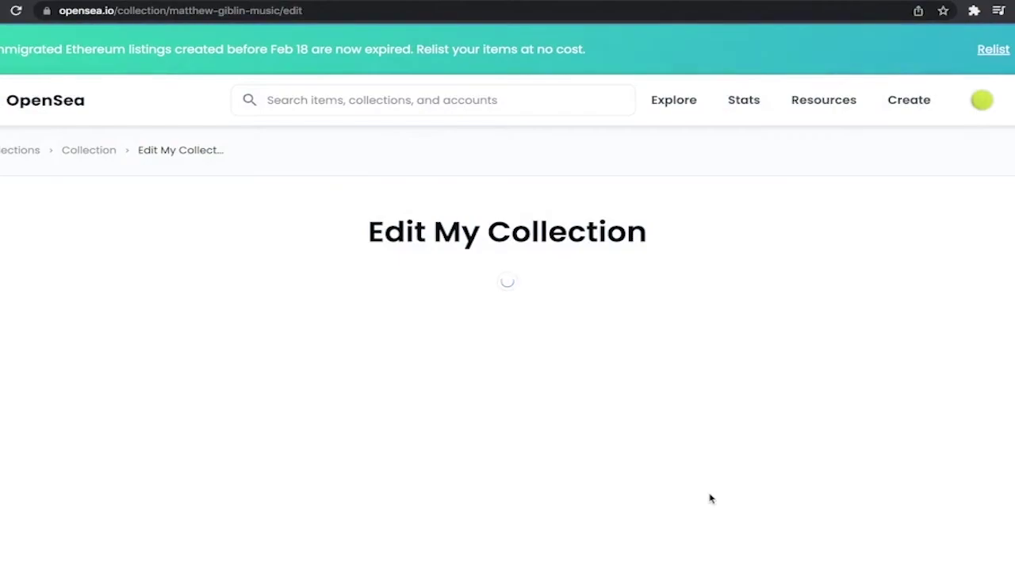
Look over the Edit My Collection form, including its existing logo and featured image
{"action": "scroll", "coordinate": [668, 369], "scroll_direction": "down", "scroll_amount": 5}
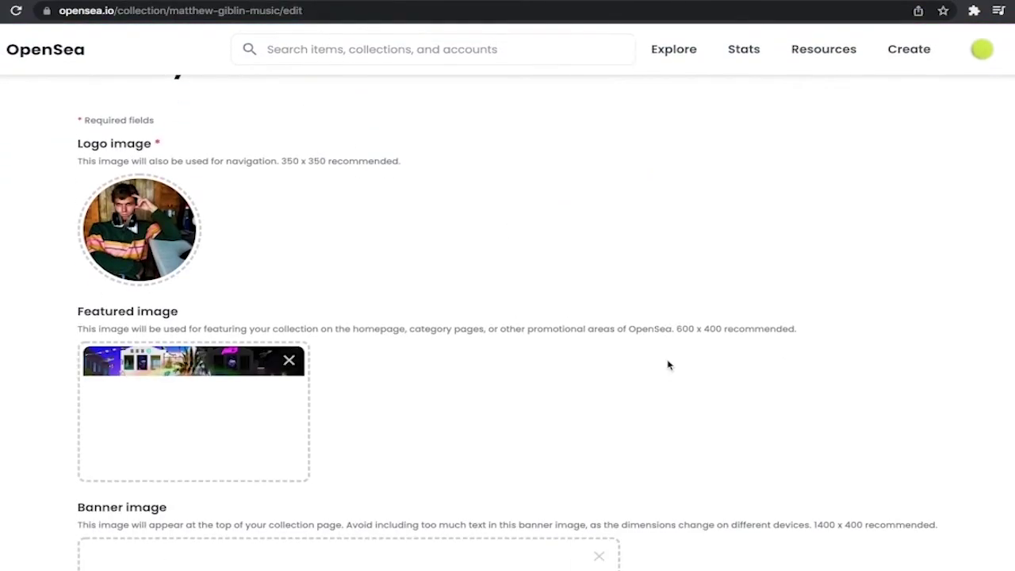
{"action": "scroll", "coordinate": [667, 359], "scroll_direction": "down", "scroll_amount": 10}
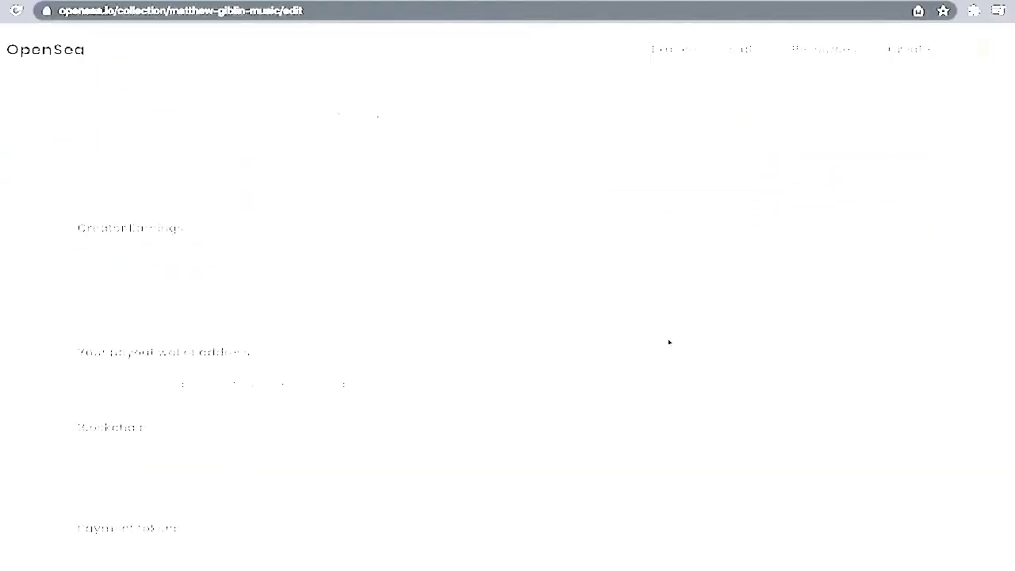
{"action": "scroll", "coordinate": [181, 333], "scroll_direction": "down", "scroll_amount": 1}
{"action": "scroll", "coordinate": [623, 358], "scroll_direction": "down", "scroll_amount": 4}
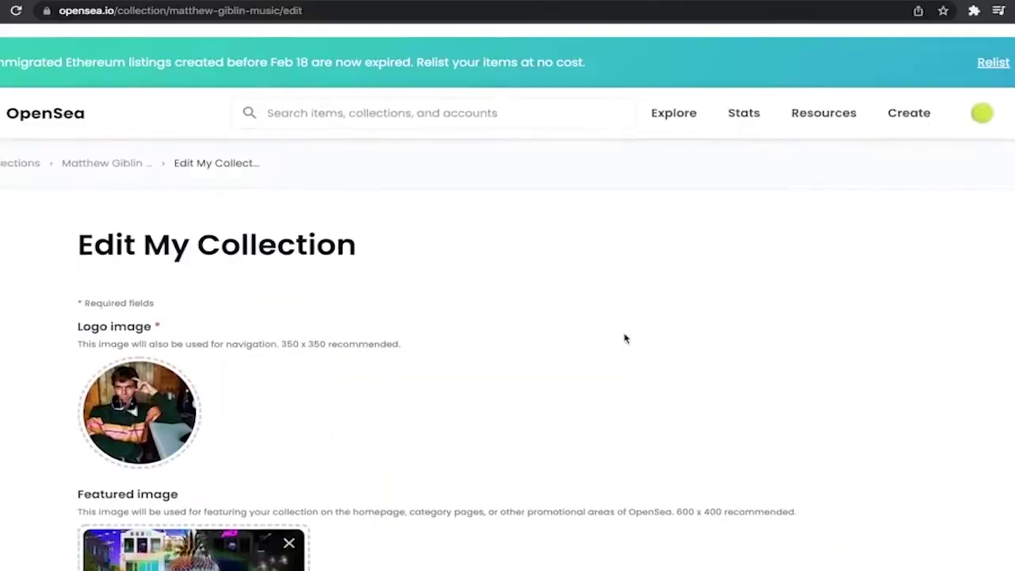
{"action": "scroll", "coordinate": [624, 339], "scroll_direction": "down", "scroll_amount": 1}
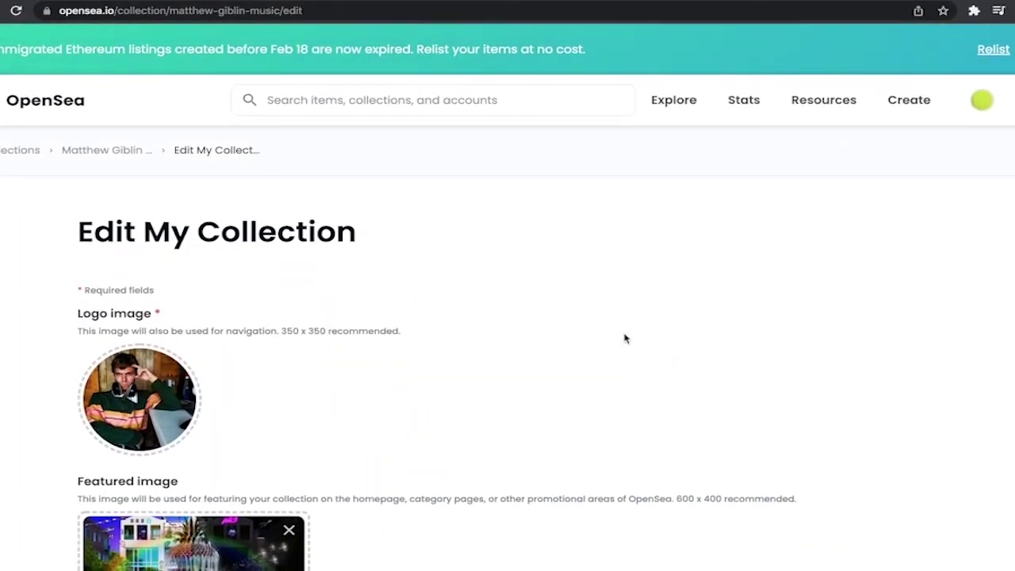